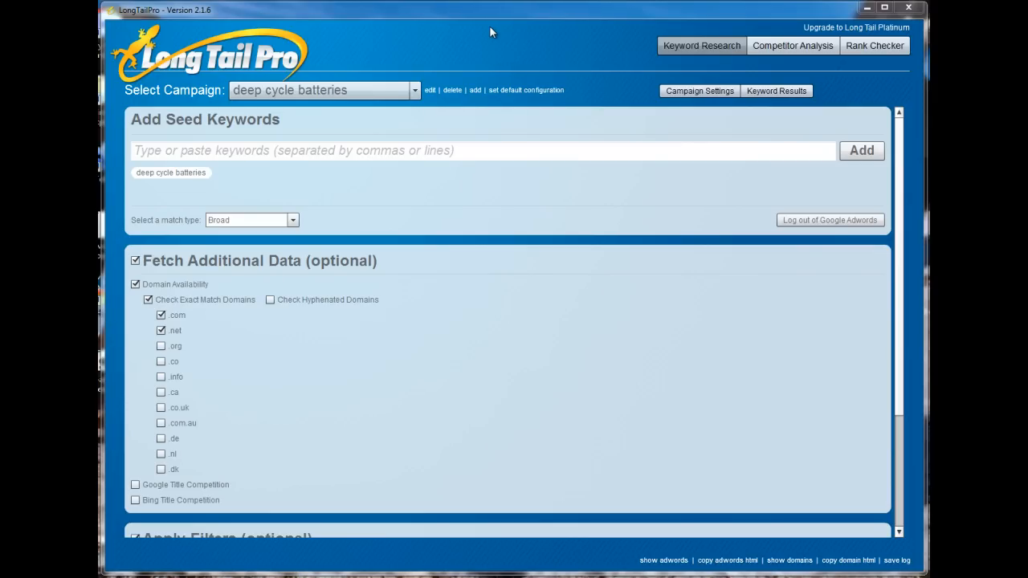
# Create a new campaign named "generator" for English and the United States.
pyautogui.click(475, 93)
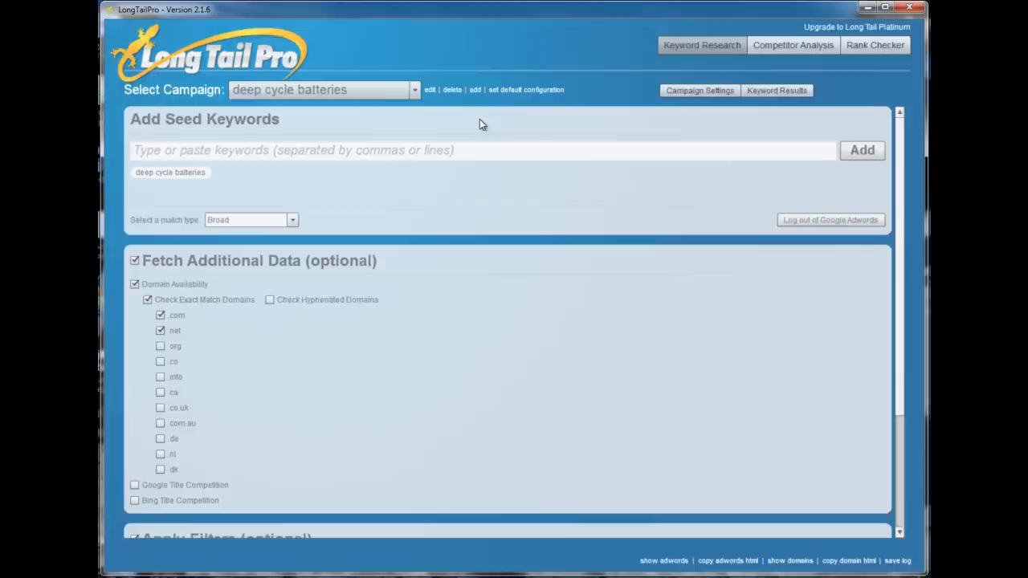
pyautogui.write('generator')
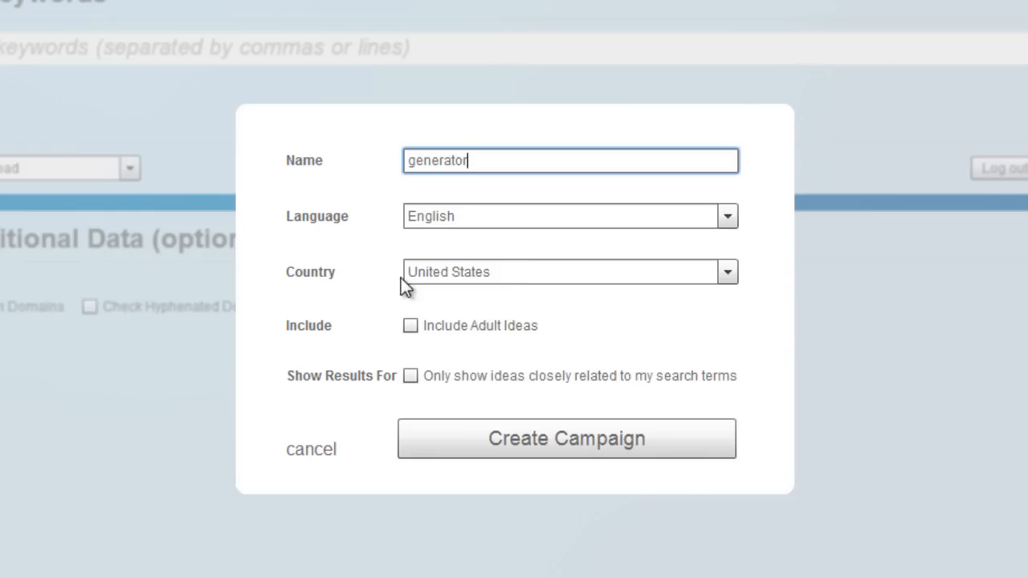
pyautogui.click(482, 447)
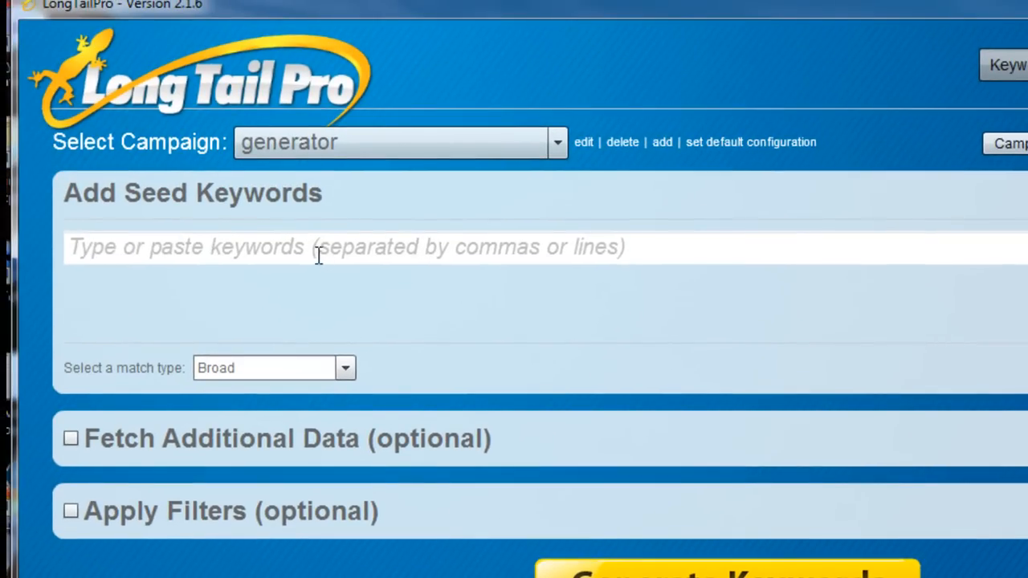
# Add the seed keyword "generator" and set its match type to "Phrase".
pyautogui.click(305, 240)
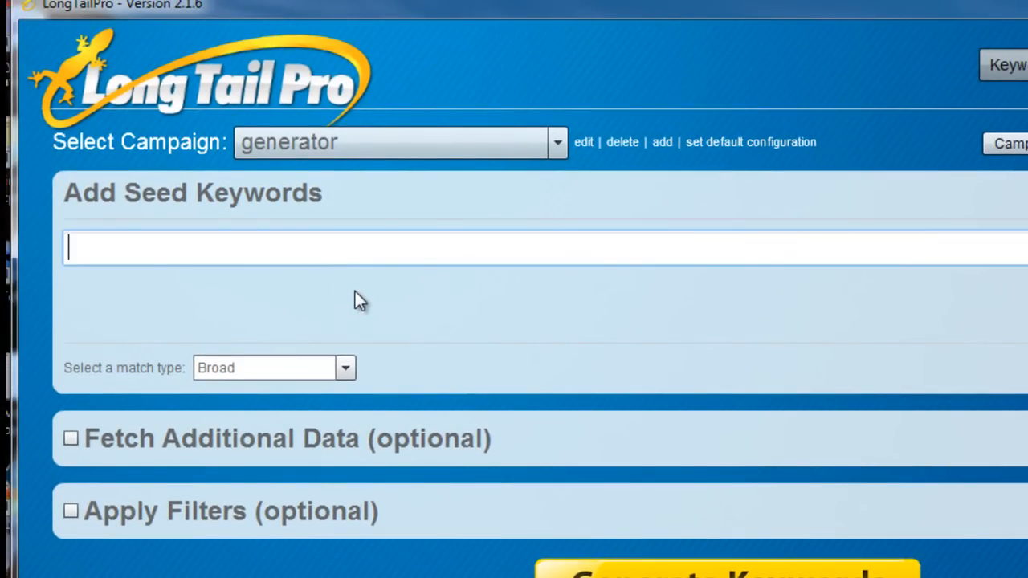
pyautogui.write('generator')
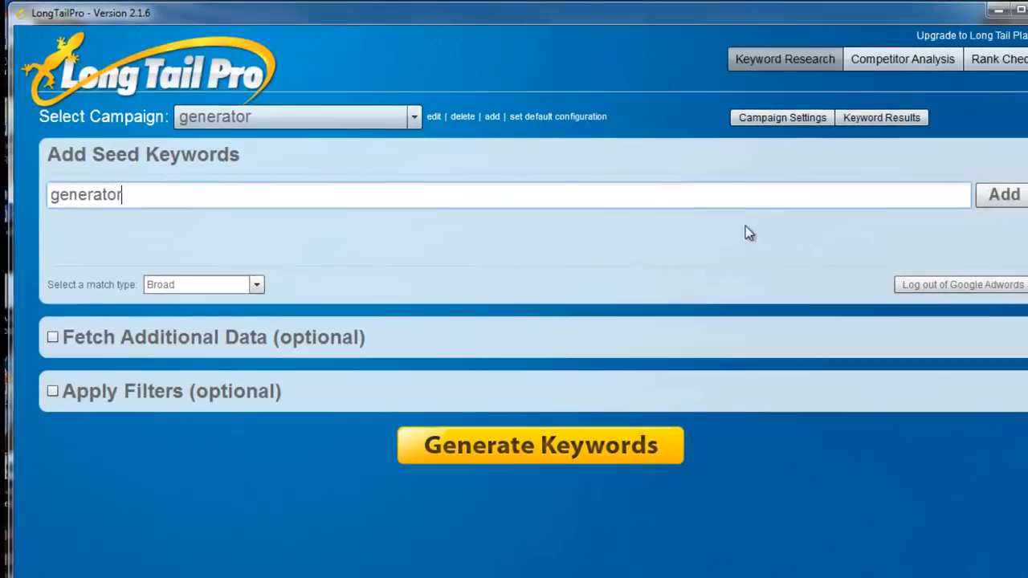
pyautogui.press('Return')
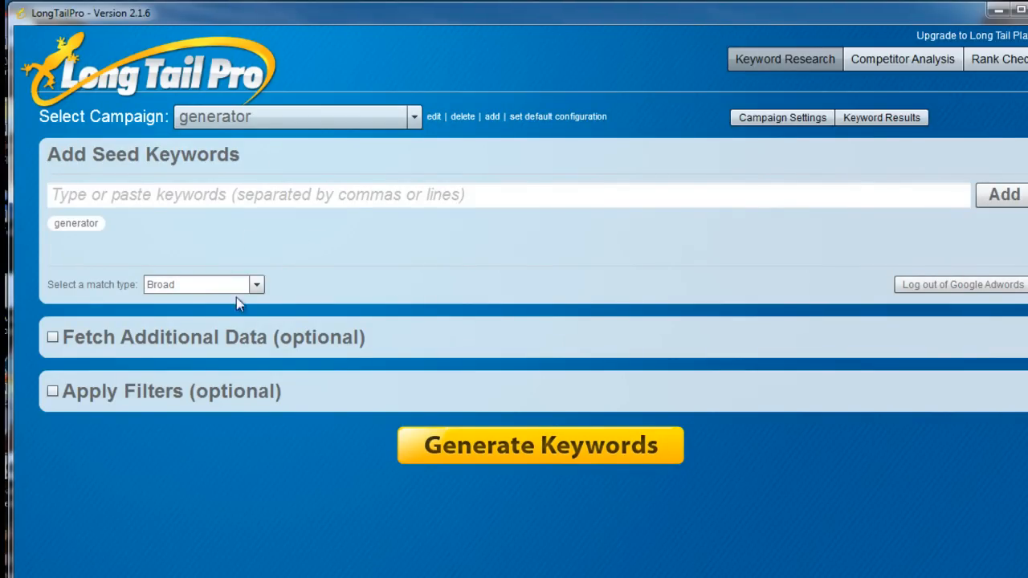
pyautogui.click(258, 285)
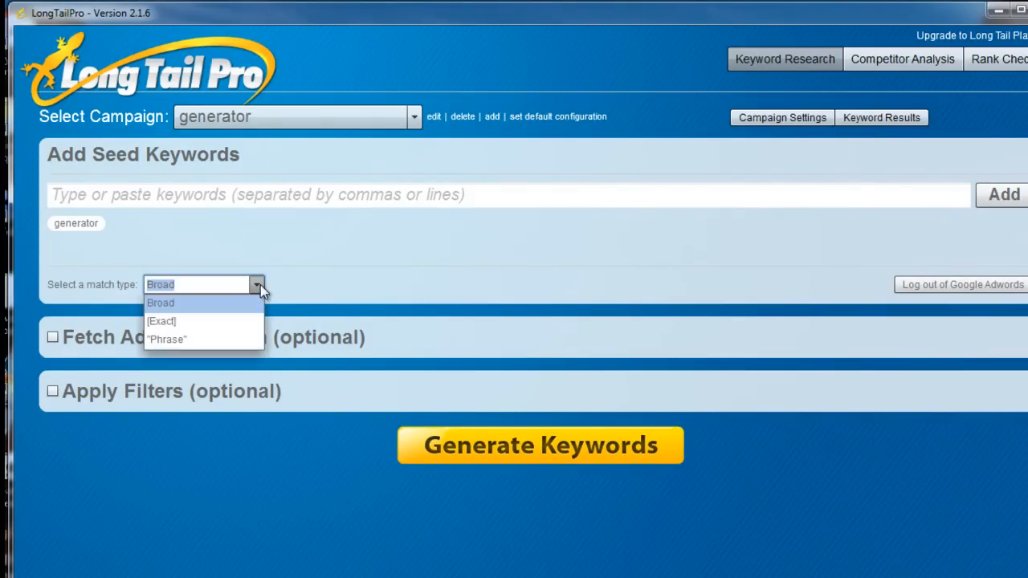
pyautogui.click(233, 340)
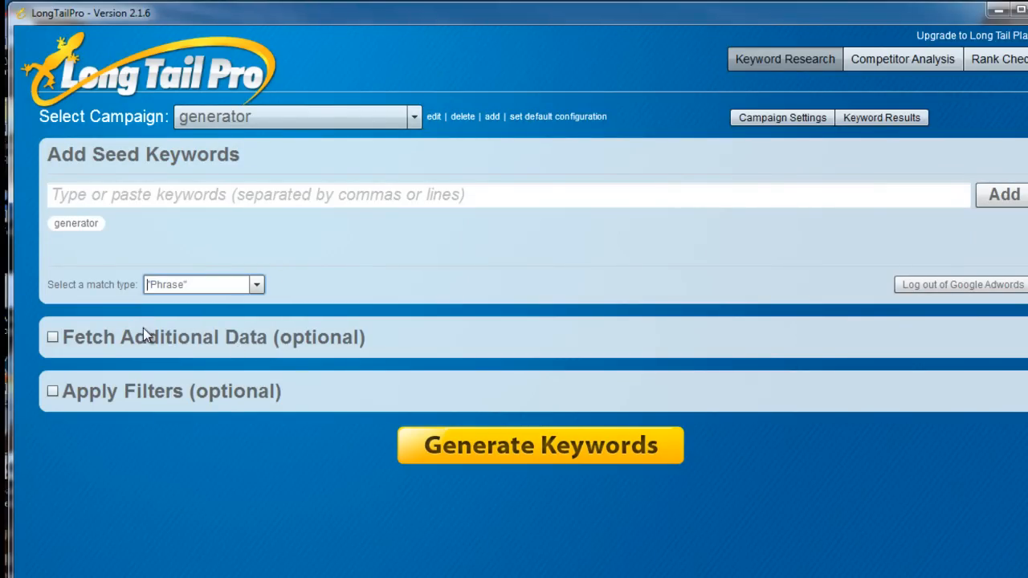
# Enable fetching of domain availability for both exact match and hyphenated .com domains.
pyautogui.click(53, 337)
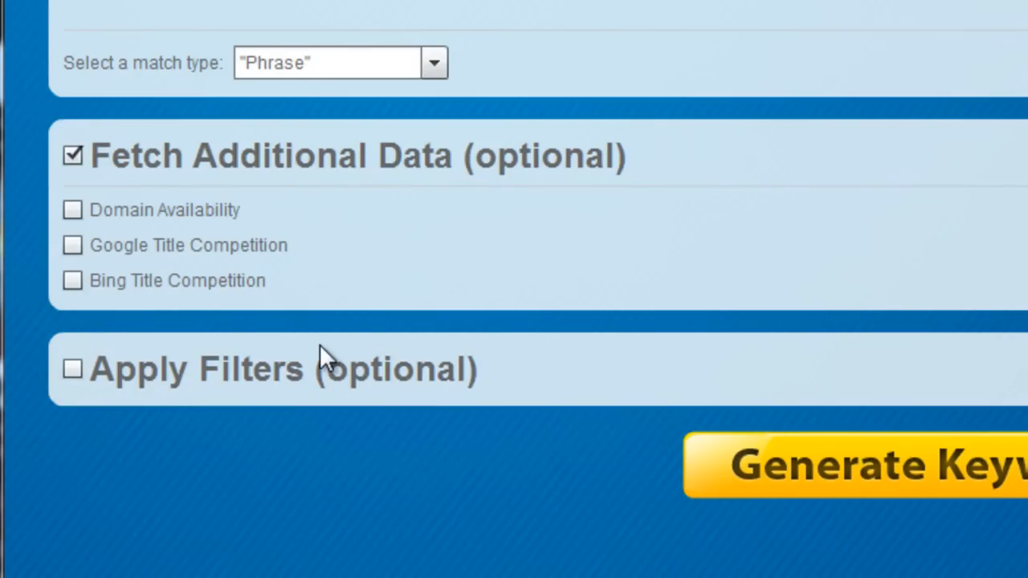
pyautogui.click(73, 211)
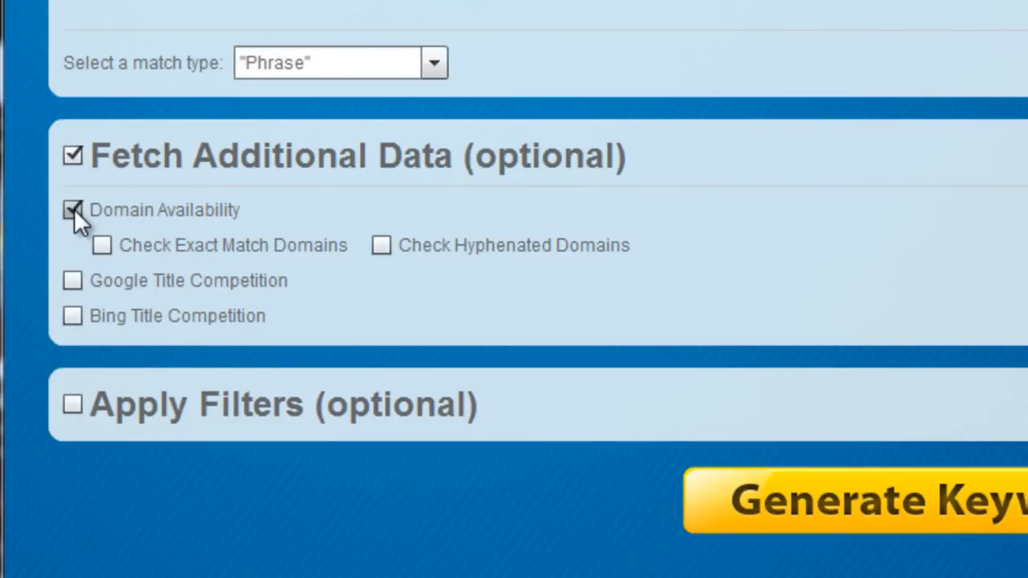
pyautogui.click(102, 245)
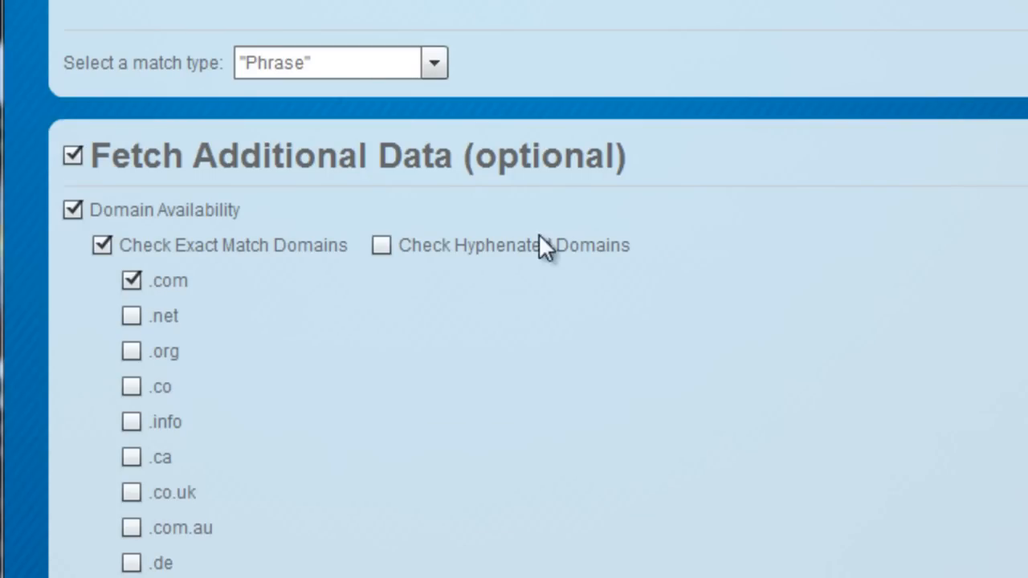
pyautogui.click(382, 245)
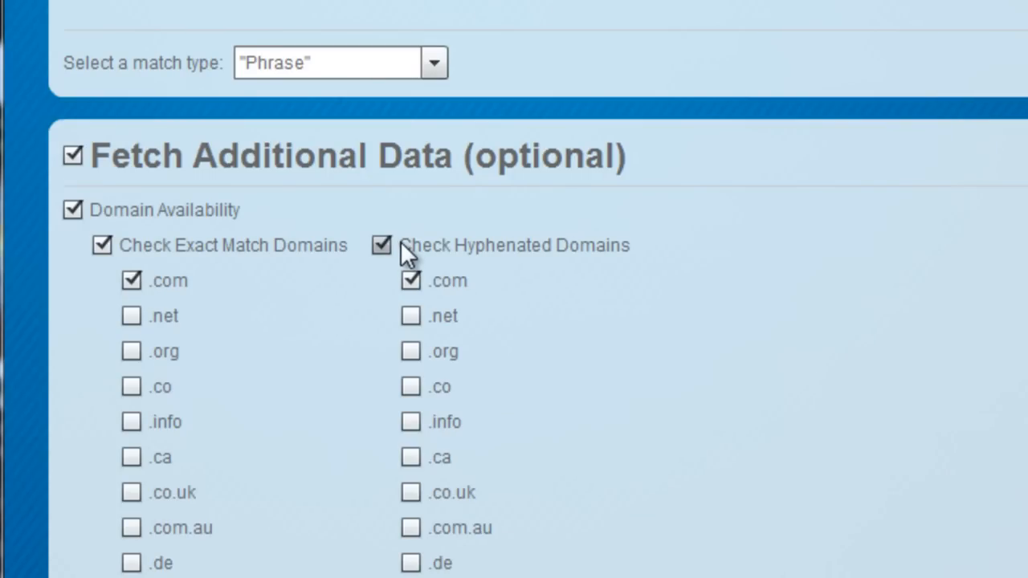
# Filter for a minimum of 1000 average global searches and generate the keywords.
pyautogui.scroll(-2, 980, 321)
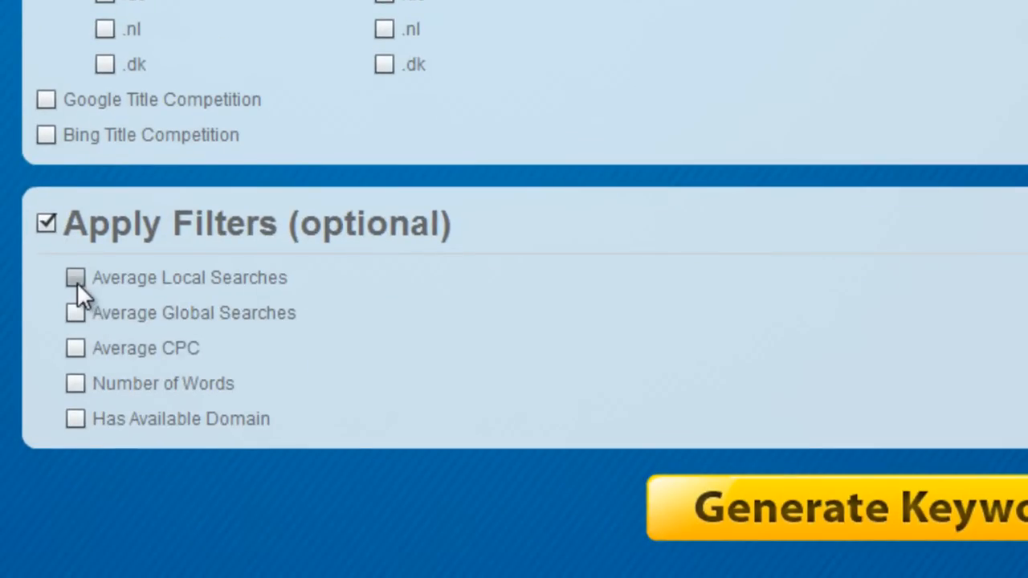
pyautogui.moveTo(69, 281)
pyautogui.click(76, 314)
pyautogui.click(165, 351)
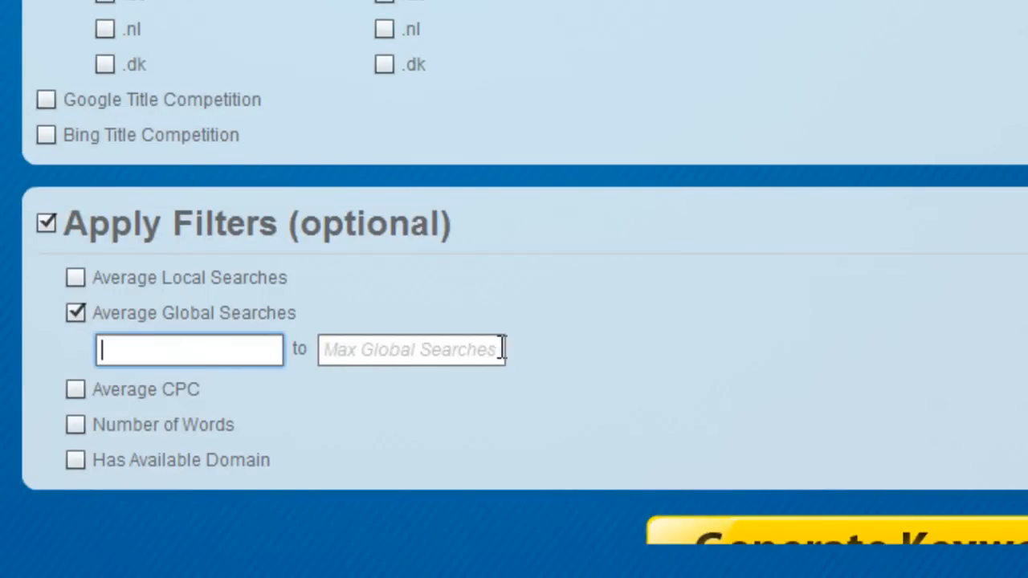
pyautogui.write('1000')
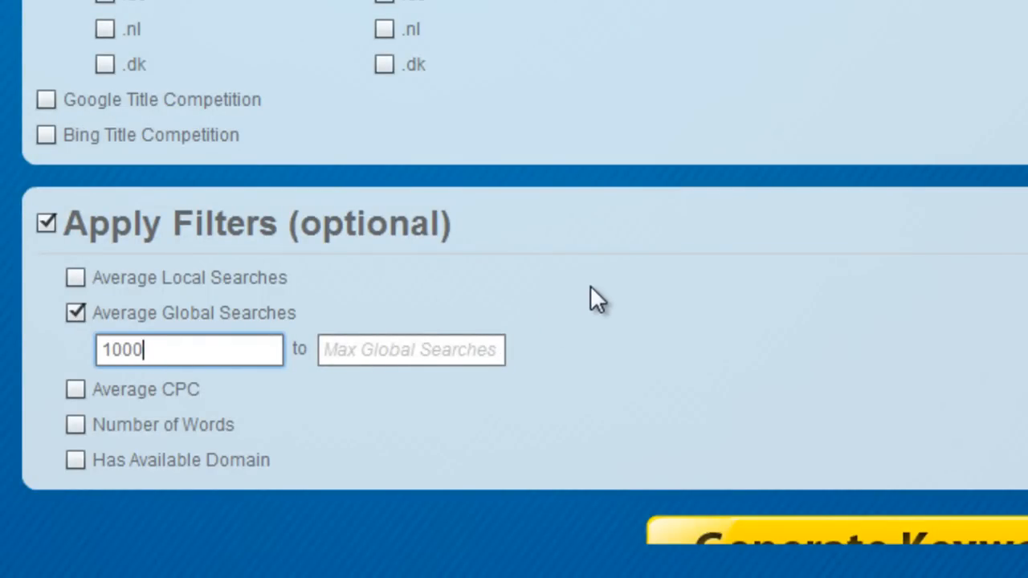
pyautogui.scroll(-1, 592, 286)
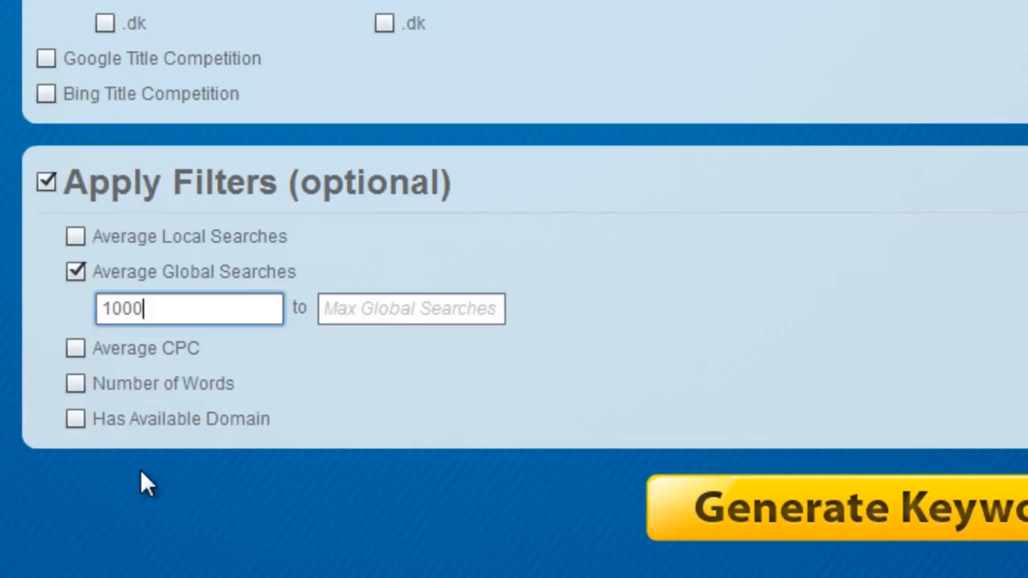
pyautogui.click(898, 528)
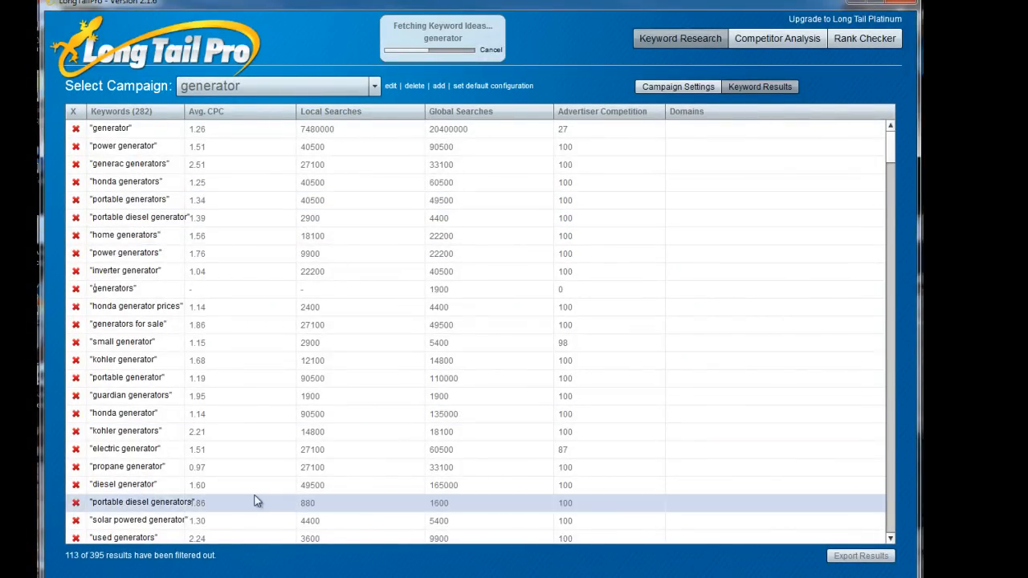
# Examine the generated keywords, comparing search volumes and the availability of their exact match and hyphenated domains.
pyautogui.scroll(-3, 257, 349)
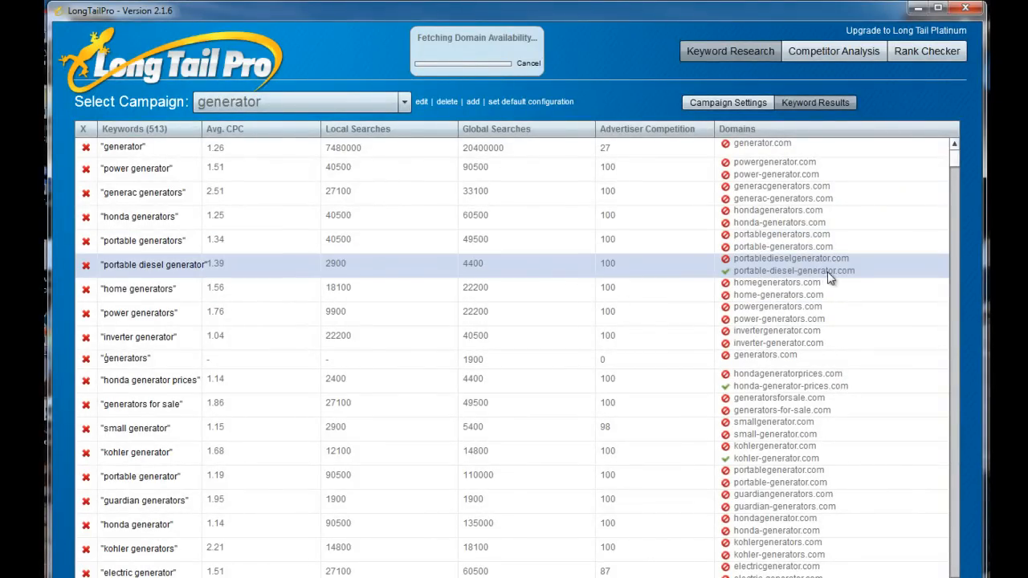
pyautogui.moveTo(955, 161); pyautogui.dragTo(977, 386)
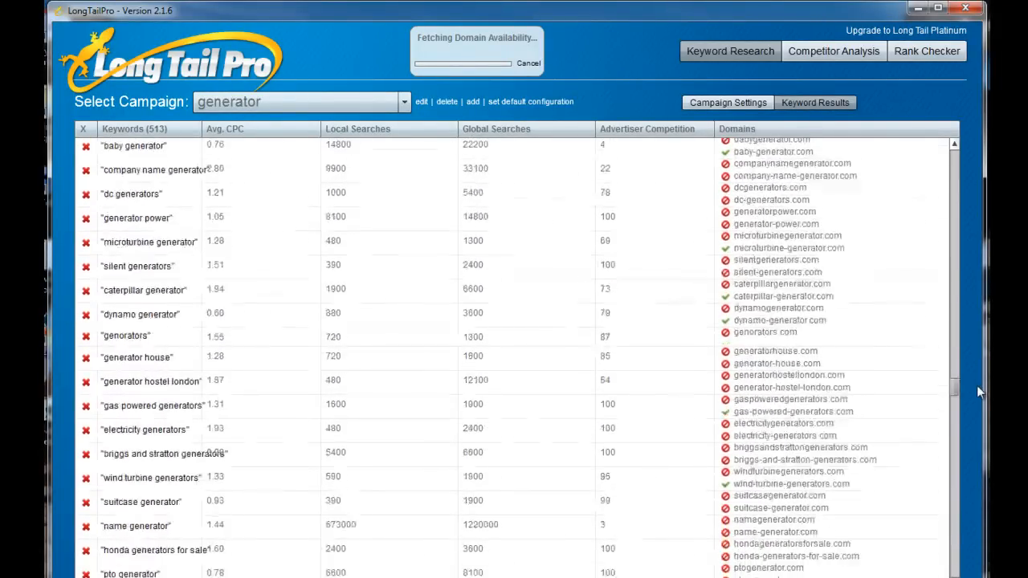
pyautogui.scroll(15, 870, 374)
pyautogui.scroll(15, 881, 378)
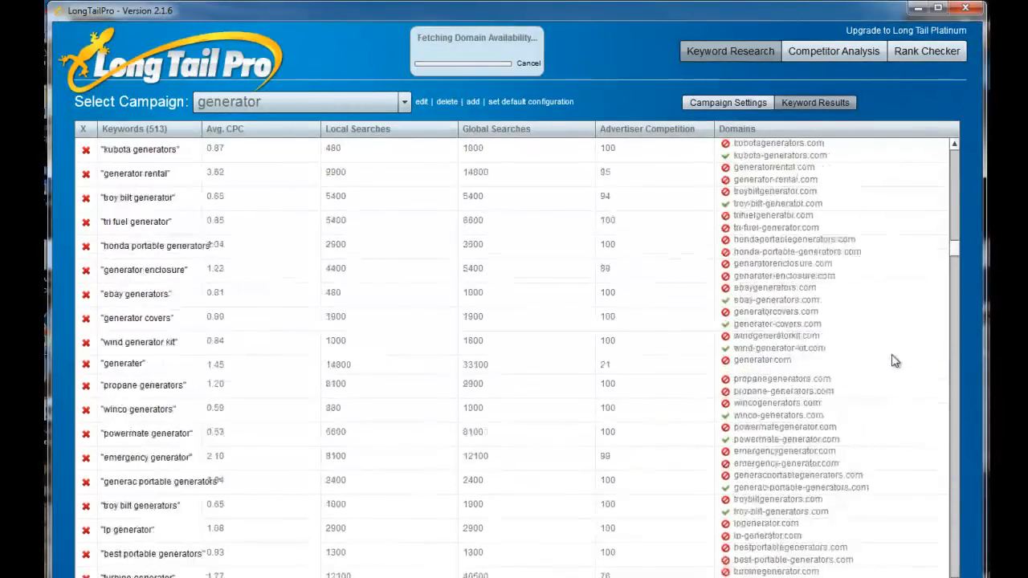
pyautogui.scroll(15, 892, 354)
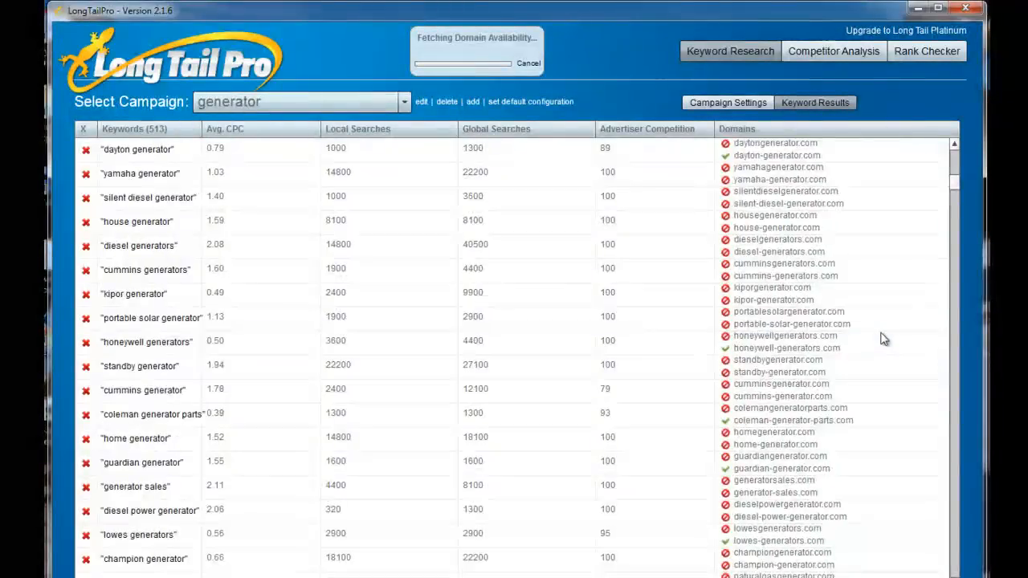
pyautogui.scroll(5, 883, 339)
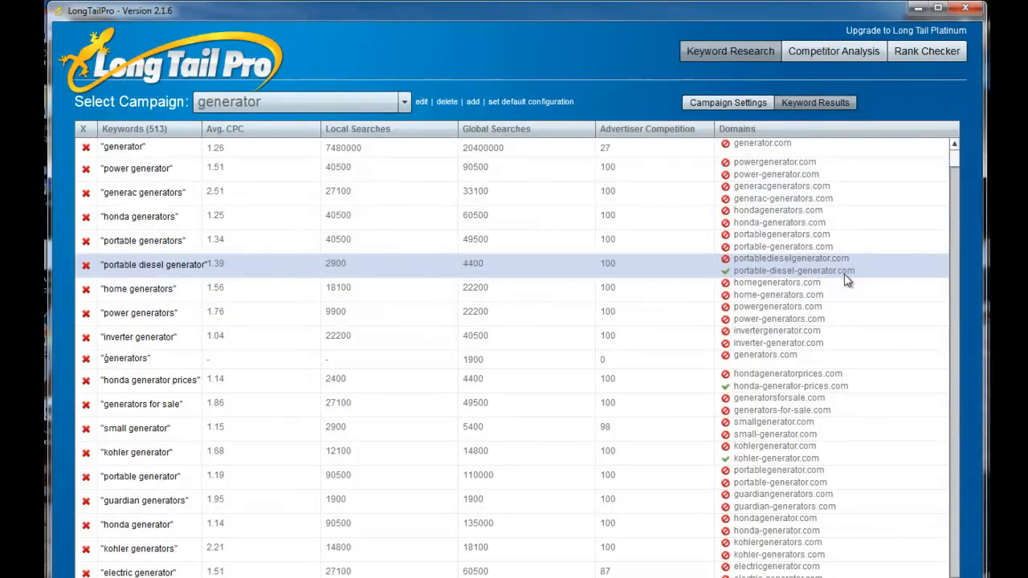
pyautogui.scroll(-1, 957, 163)
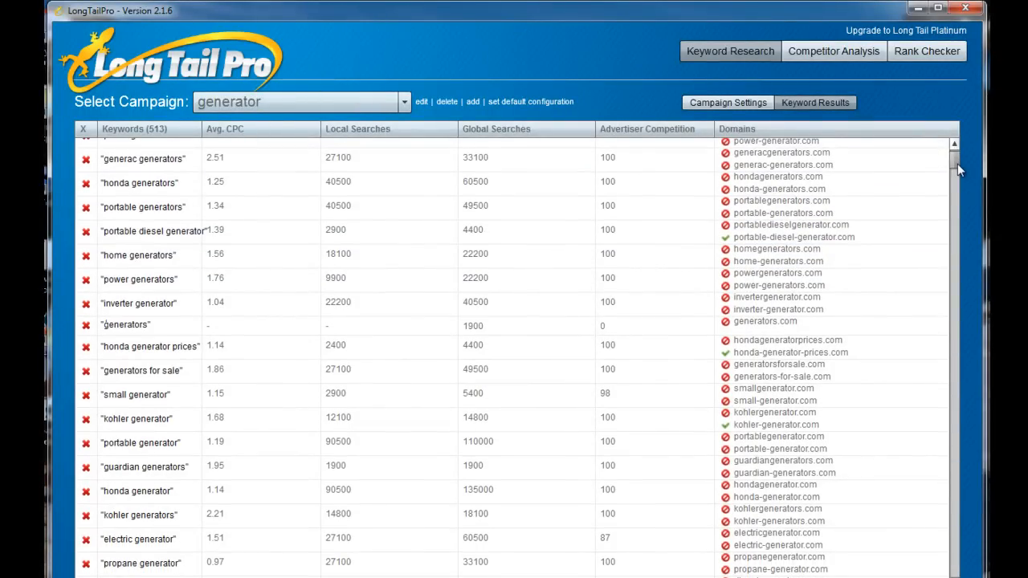
pyautogui.moveTo(958, 165); pyautogui.dragTo(967, 187)
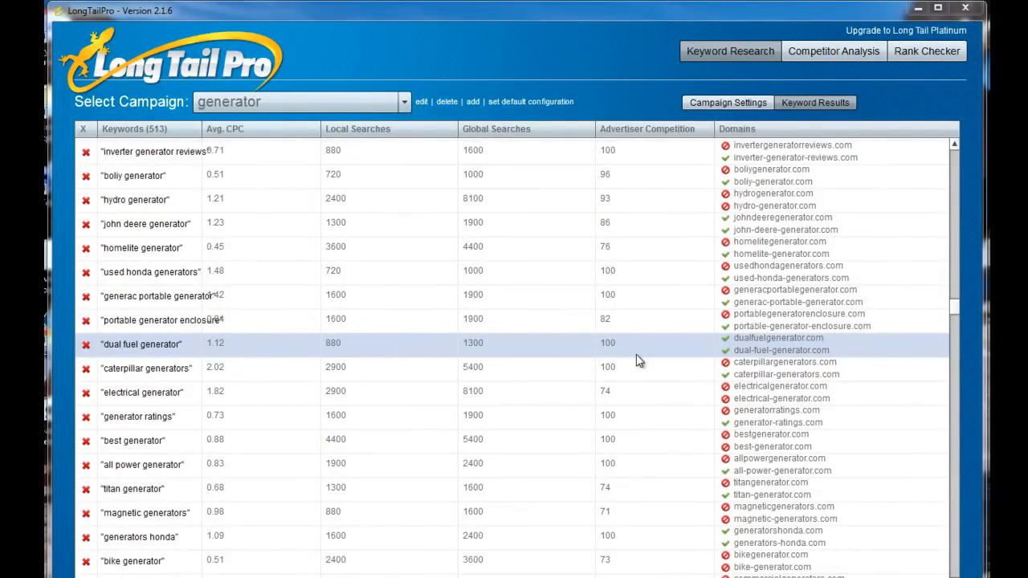
pyautogui.click(817, 364)
pyautogui.click(814, 355)
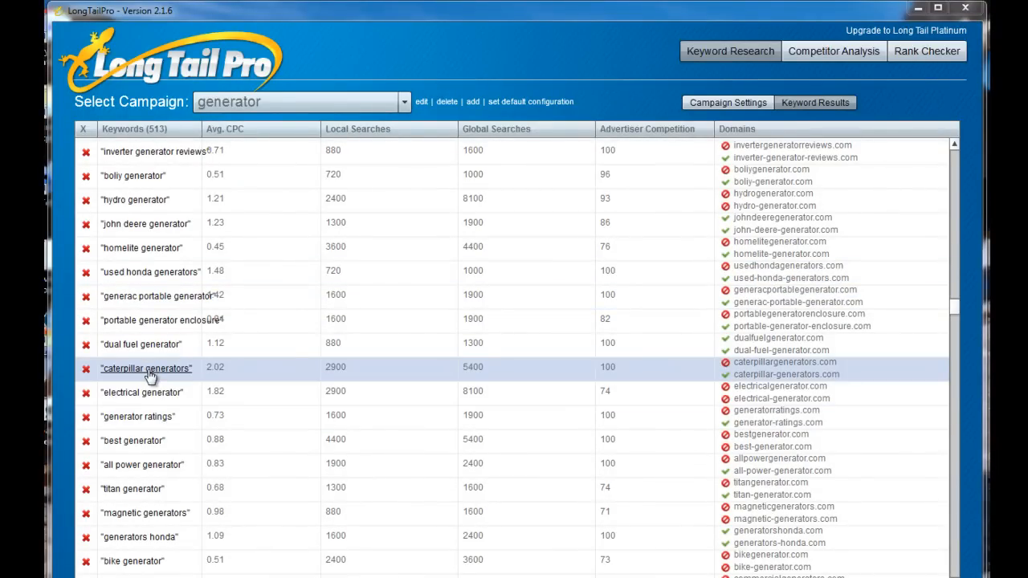
# Run a competitor analysis for "dual fuel generator", dismissing the SEOmoz login request, and widen the URL column.
pyautogui.click(148, 352)
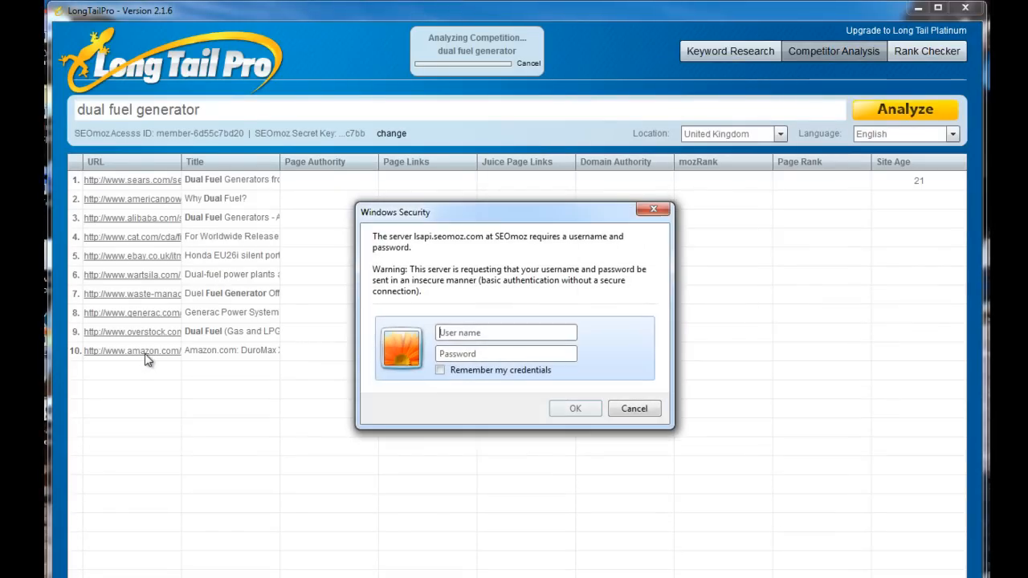
pyautogui.click(649, 408)
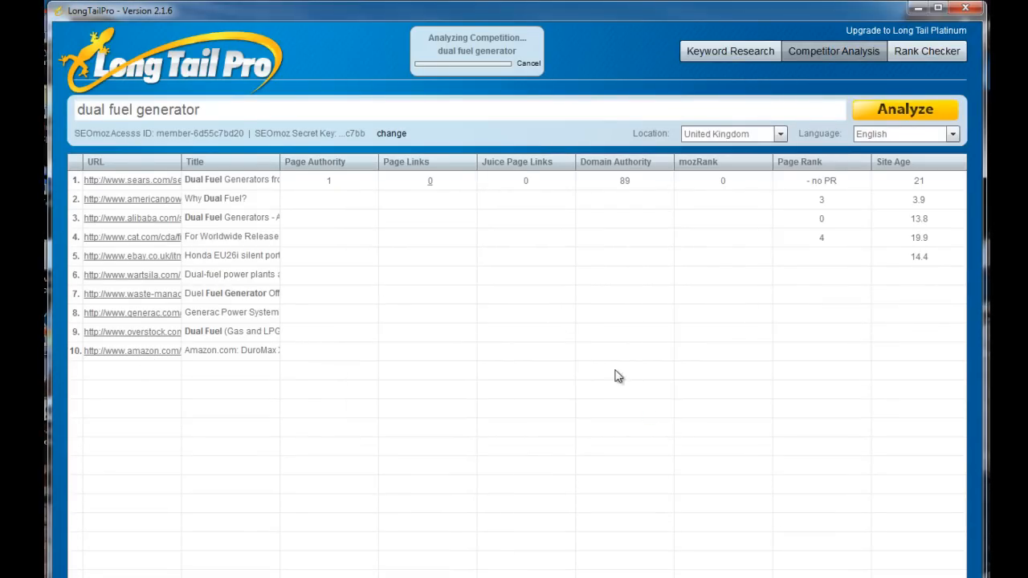
pyautogui.moveTo(181, 167); pyautogui.dragTo(301, 169)
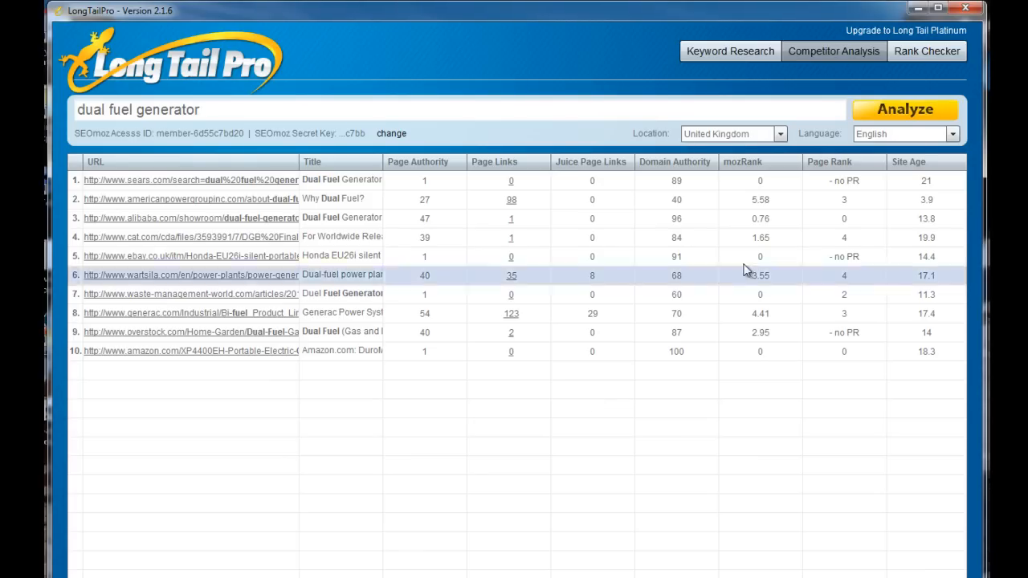
# Return to the generator campaign's keyword research and filter the results to keywords that have an available domain.
pyautogui.click(737, 54)
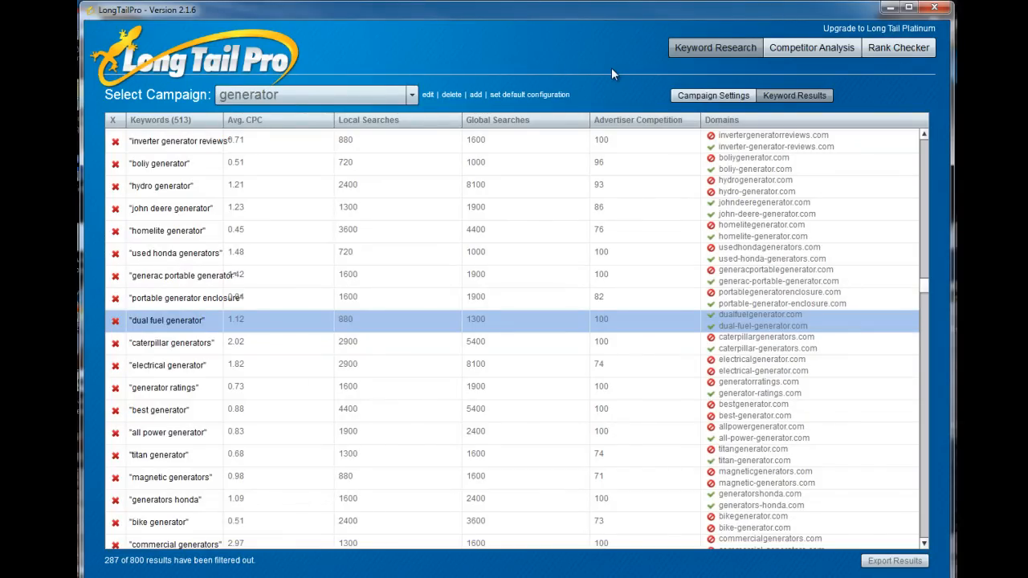
pyautogui.click(712, 96)
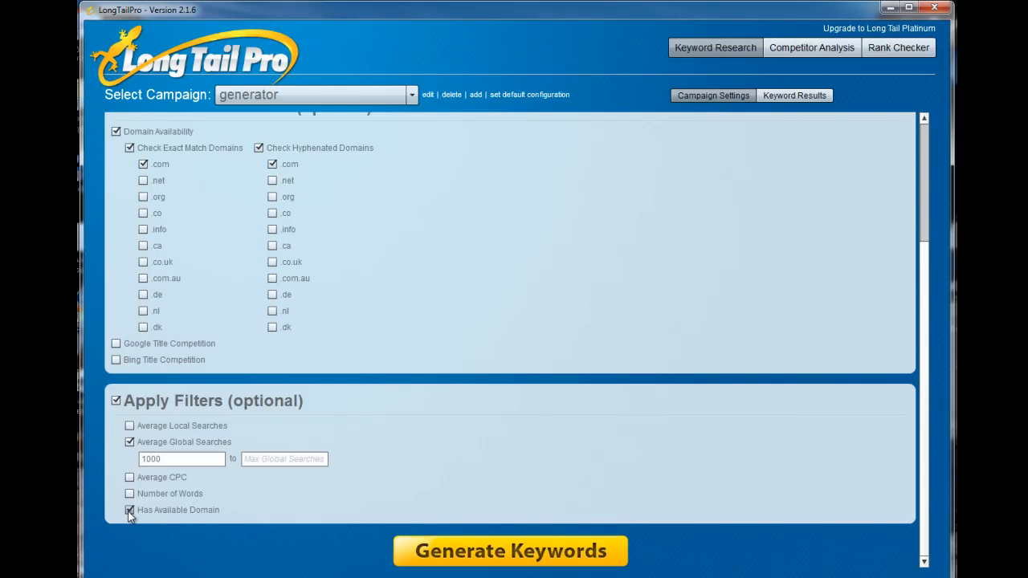
pyautogui.click(483, 556)
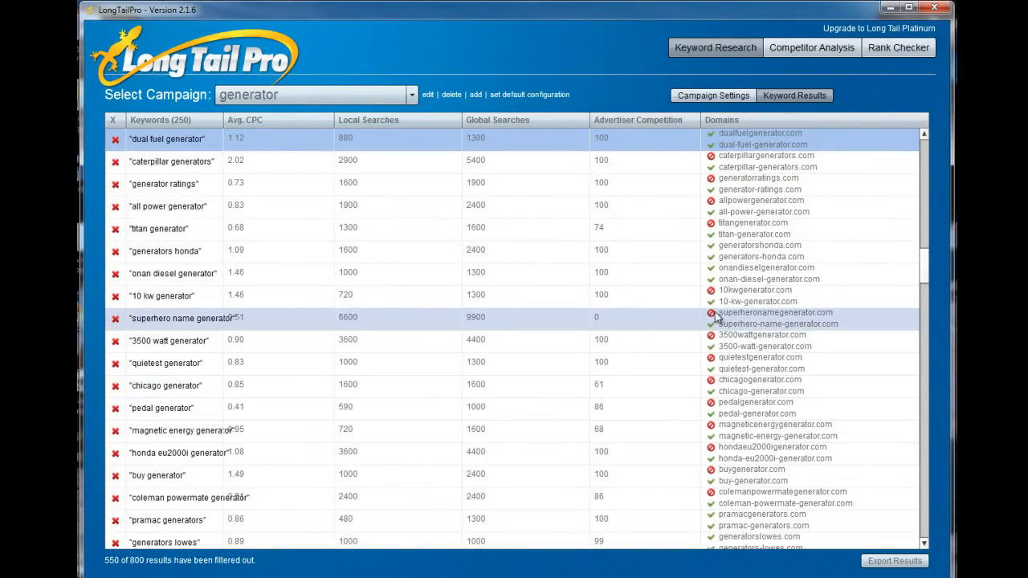
# Examine the filtered keyword list for available exact match domains, such as the one for "honda generator dealers".
pyautogui.moveTo(926, 271); pyautogui.dragTo(928, 135)
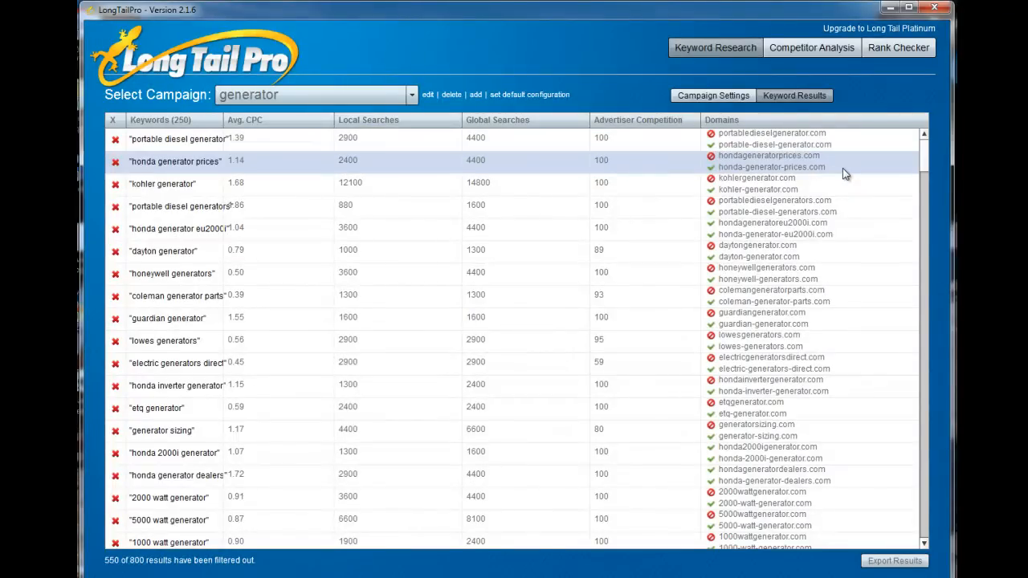
pyautogui.scroll(-3, 810, 229)
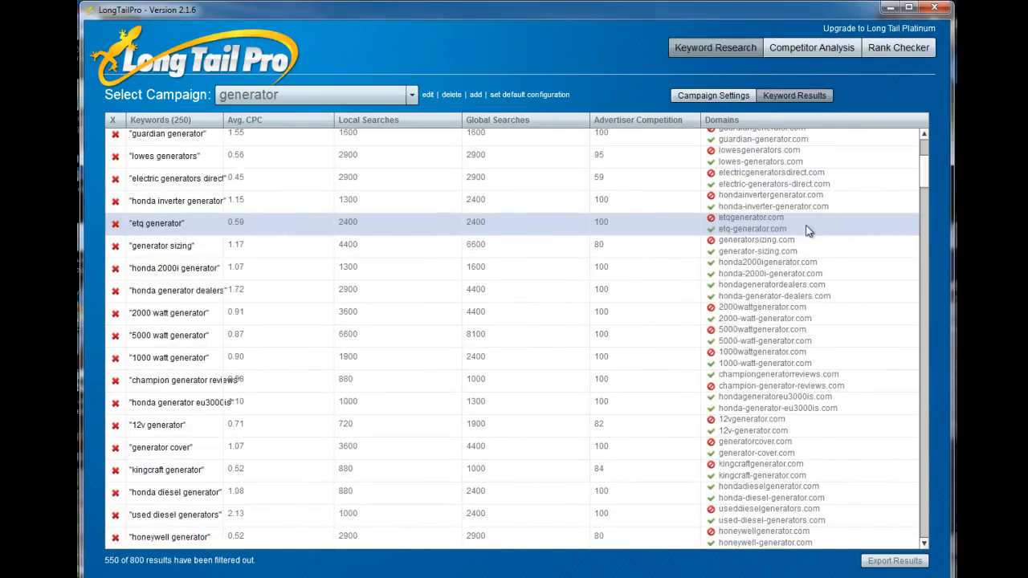
pyautogui.scroll(-1, 808, 232)
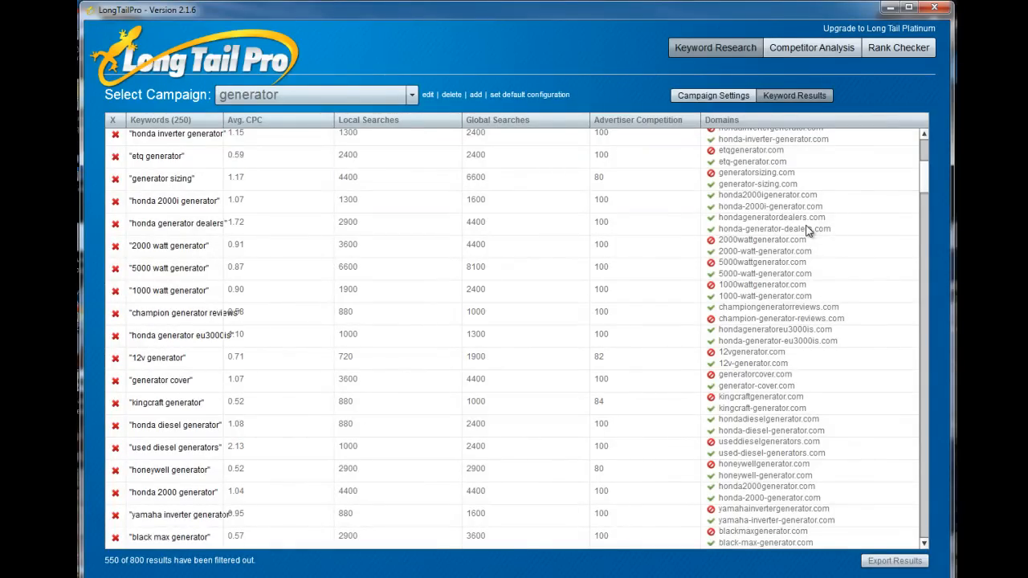
pyautogui.click(803, 211)
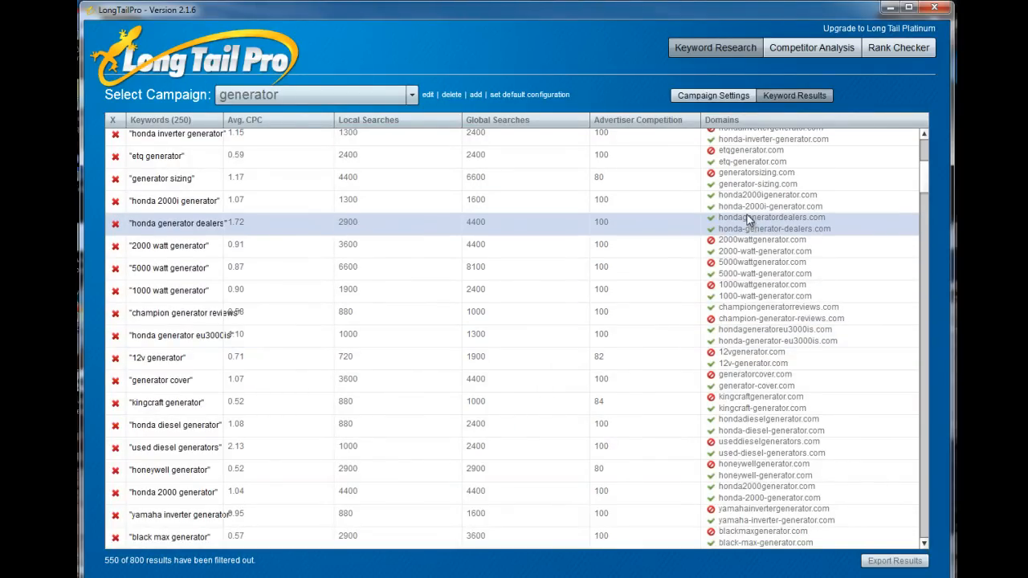
# Turn off the hyphenated domain check in the generator campaign's settings and regenerate the keywords with only exact match .com domains checked.
pyautogui.click(690, 95)
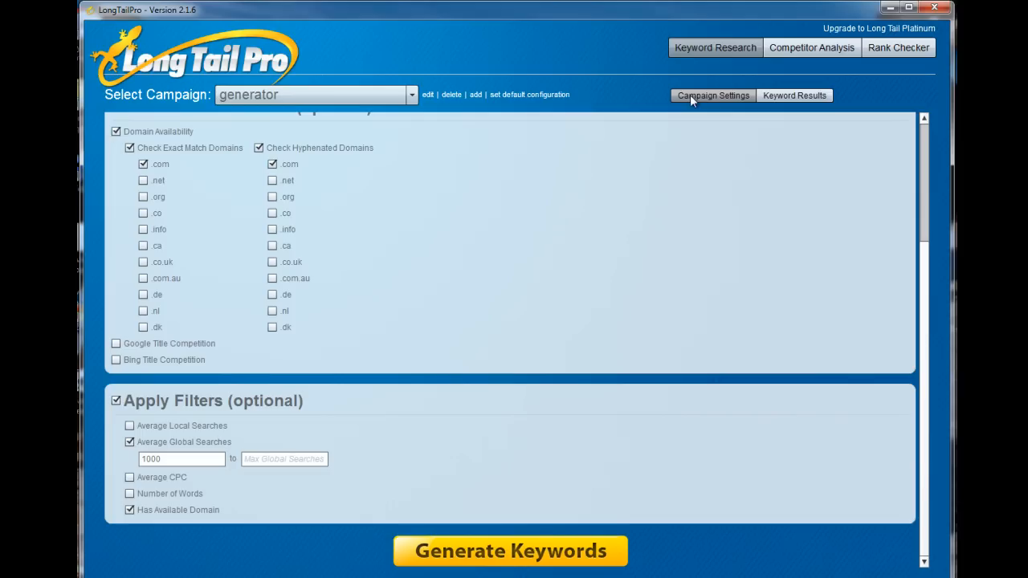
pyautogui.scroll(3, 372, 307)
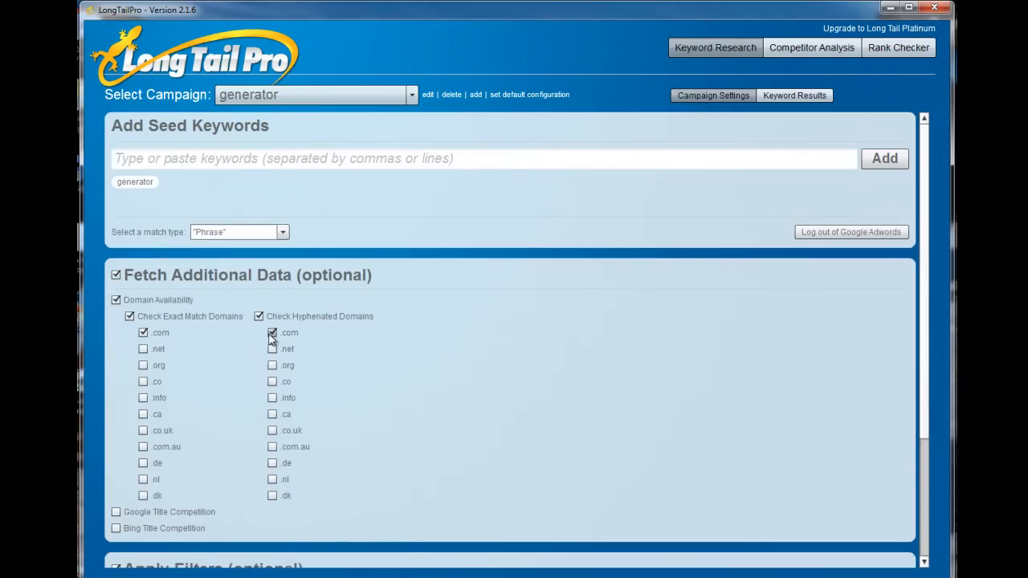
pyautogui.click(258, 317)
pyautogui.scroll(-3, 346, 404)
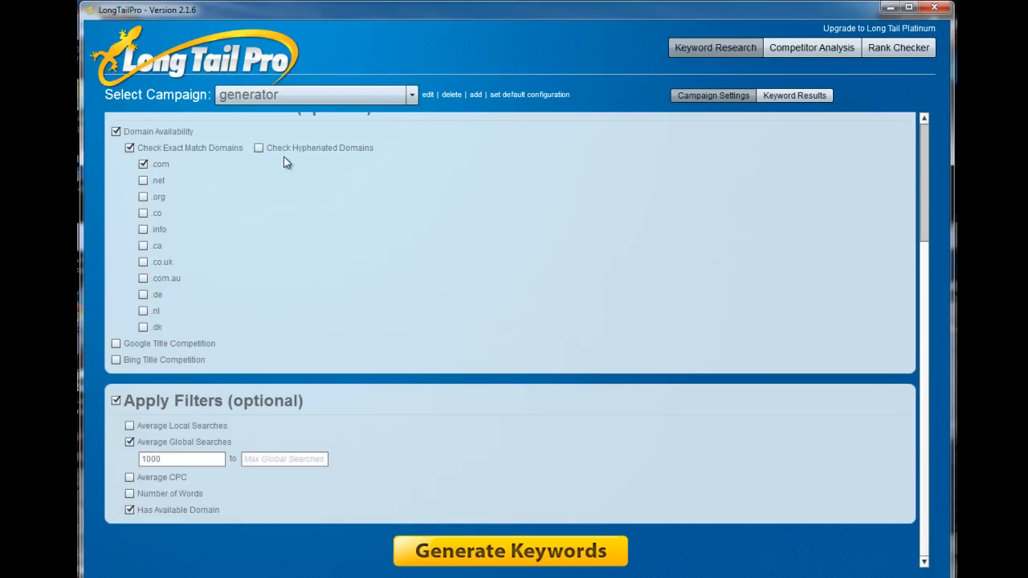
pyautogui.click(543, 559)
# Examine the regenerated keyword list down to its lower rows, comparing global searches, advertiser competition and available exact match .com domains.
pyautogui.moveTo(930, 353); pyautogui.dragTo(923, 221)
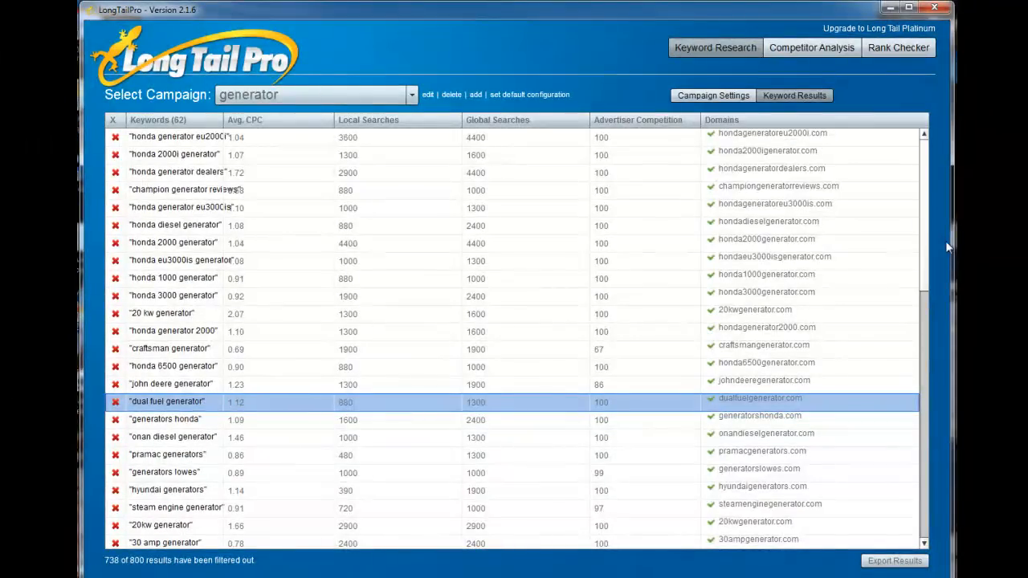
pyautogui.moveTo(927, 181); pyautogui.dragTo(928, 208)
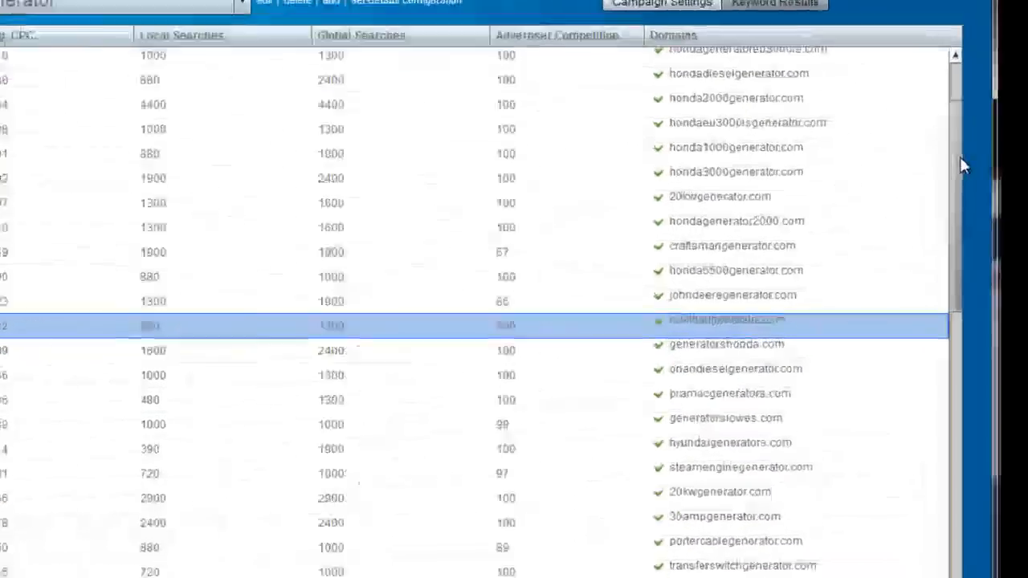
pyautogui.moveTo(963, 165); pyautogui.dragTo(974, 234)
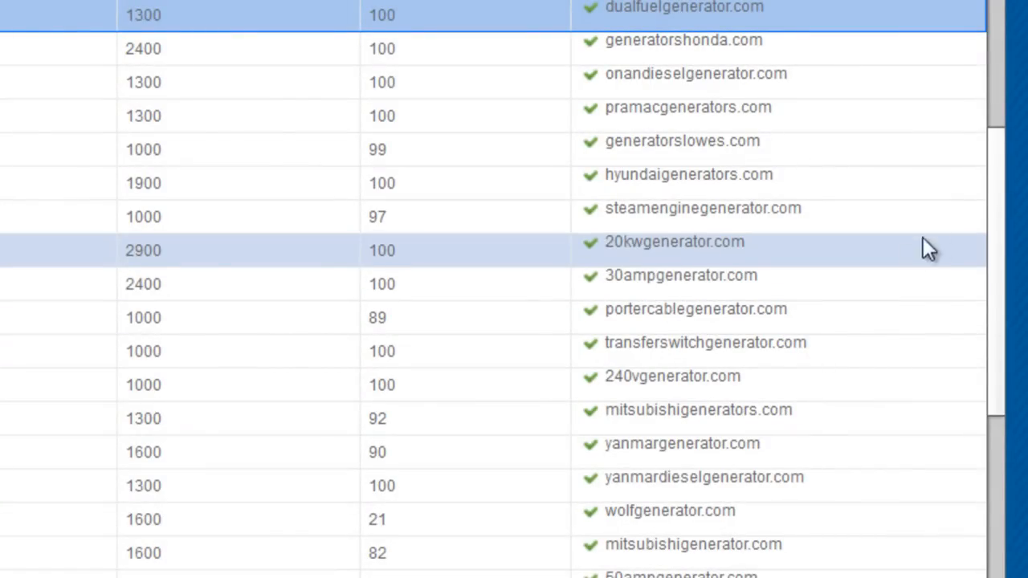
pyautogui.moveTo(994, 207); pyautogui.dragTo(999, 538)
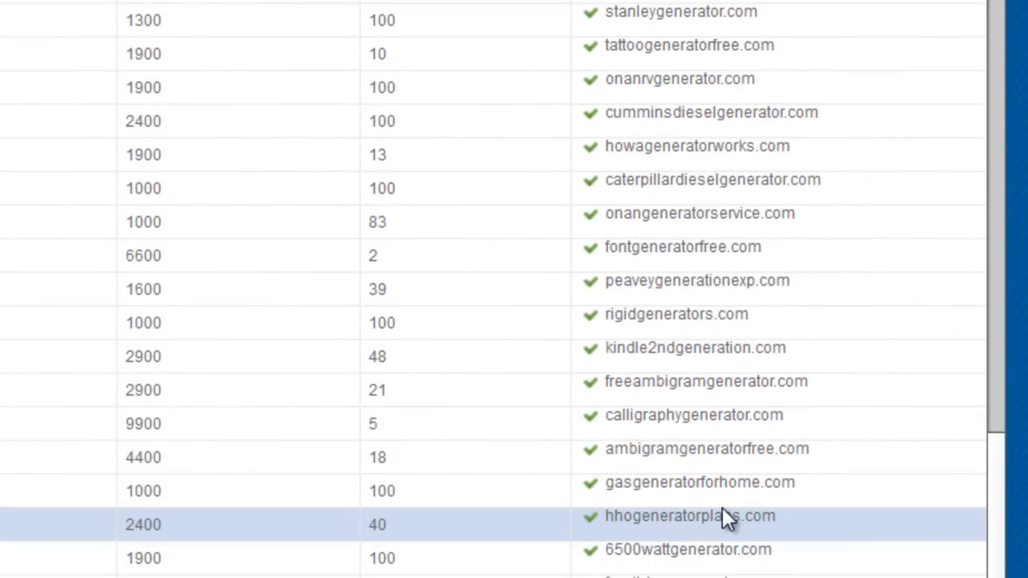